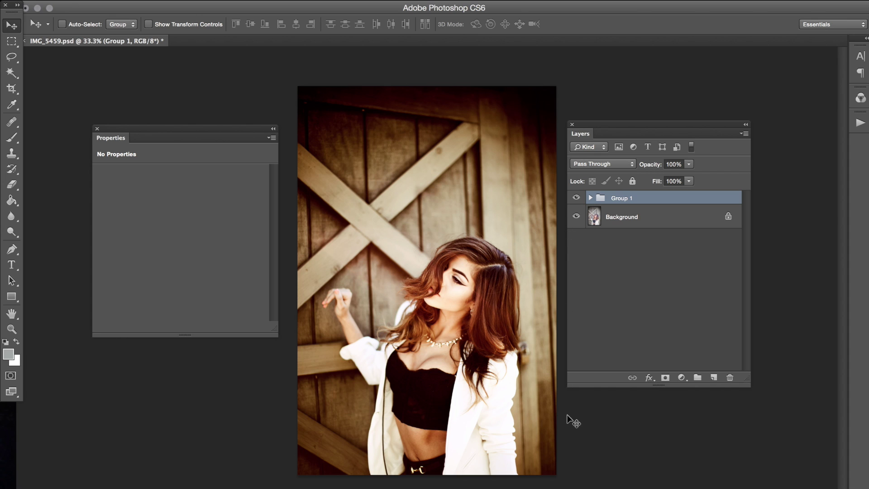
Step: Preview Group 1's grading off and on, fade it, then delete Group 1 to leave only Background
{"action": "left_click", "coordinate": [576, 198]}
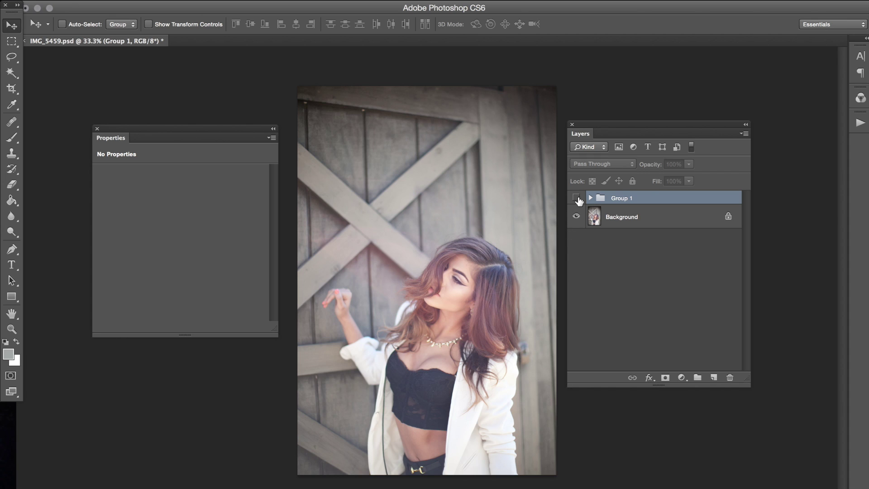
{"action": "left_click", "coordinate": [577, 199]}
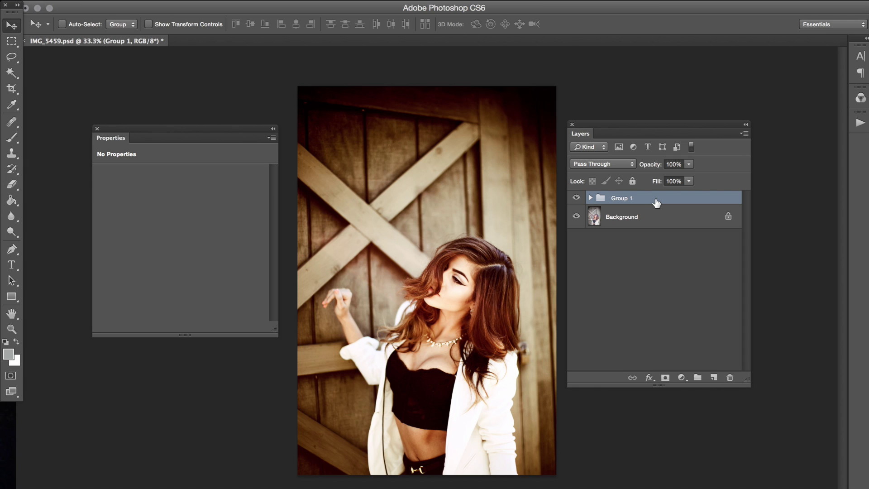
{"action": "left_click_drag", "start_coordinate": [655, 165], "coordinate": [639, 164]}
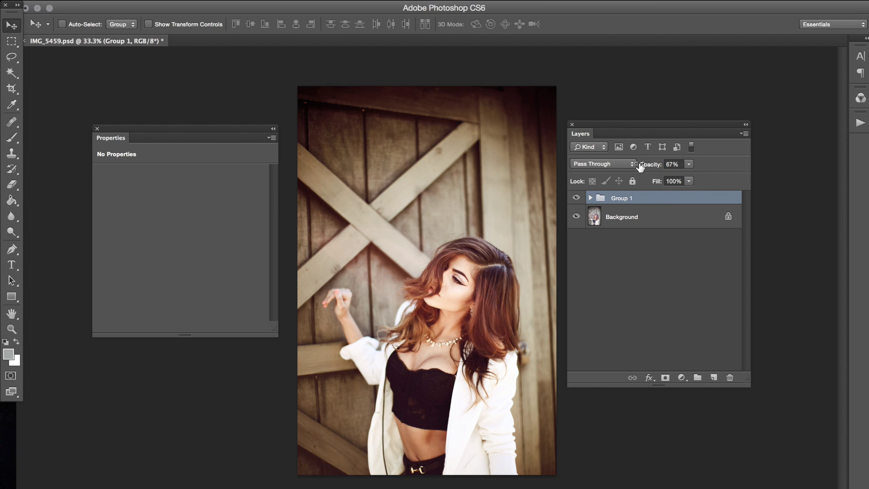
{"action": "left_click_drag", "start_coordinate": [697, 202], "coordinate": [730, 378]}
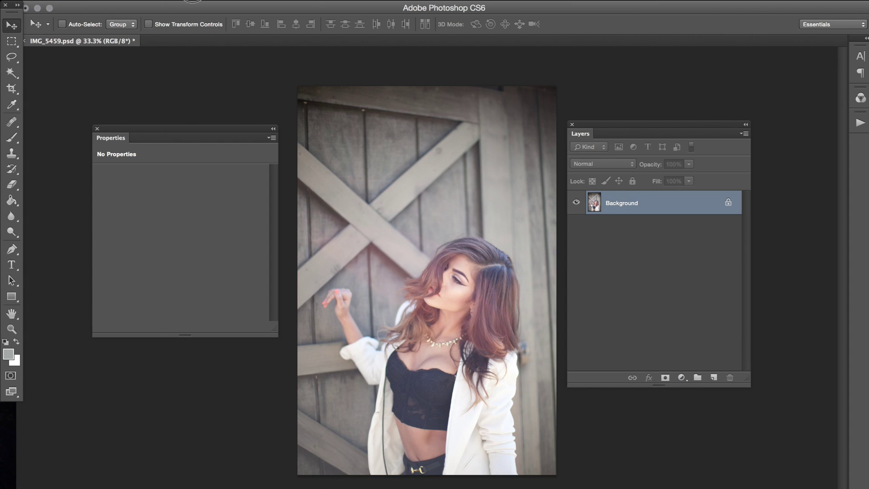
Step: Add a new Gradient Map adjustment layer above Background
{"action": "left_click", "coordinate": [192, 1]}
{"action": "mouse_move", "coordinate": [288, 115]}
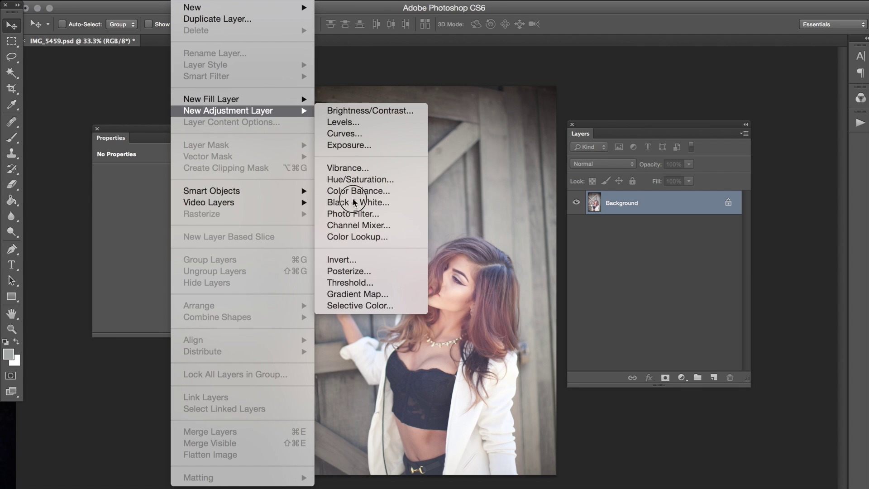
{"action": "left_click", "coordinate": [399, 291]}
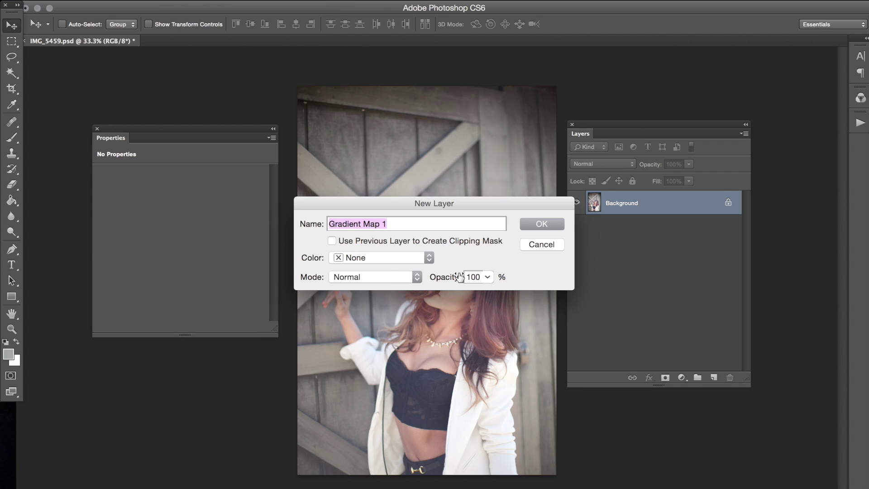
{"action": "key", "text": "Return"}
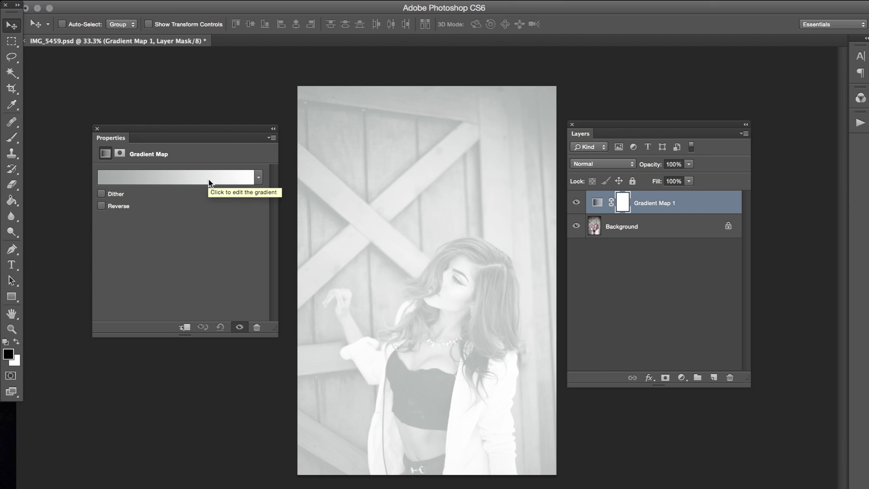
Step: Apply the navy-to-olive-to-cream gradient preset to Gradient Map 1
{"action": "left_click", "coordinate": [209, 181]}
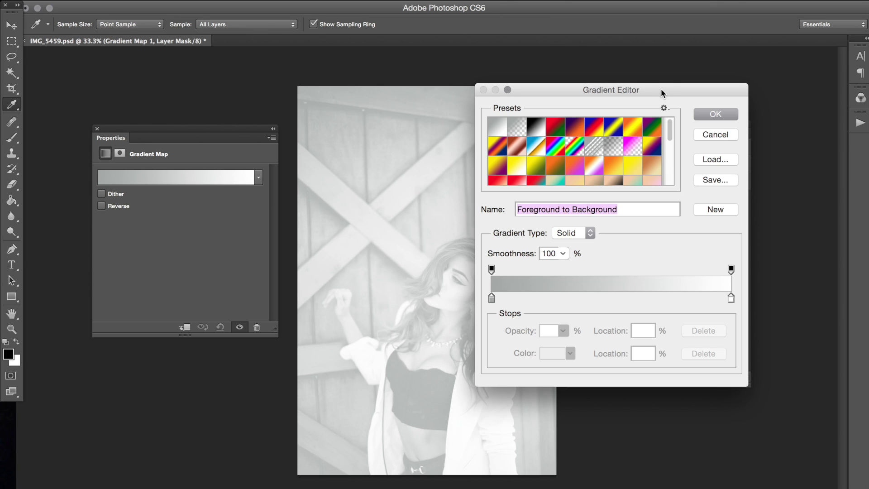
{"action": "left_click_drag", "start_coordinate": [660, 88], "coordinate": [691, 106]}
{"action": "scroll", "coordinate": [652, 172], "scroll_direction": "down", "scroll_amount": 5}
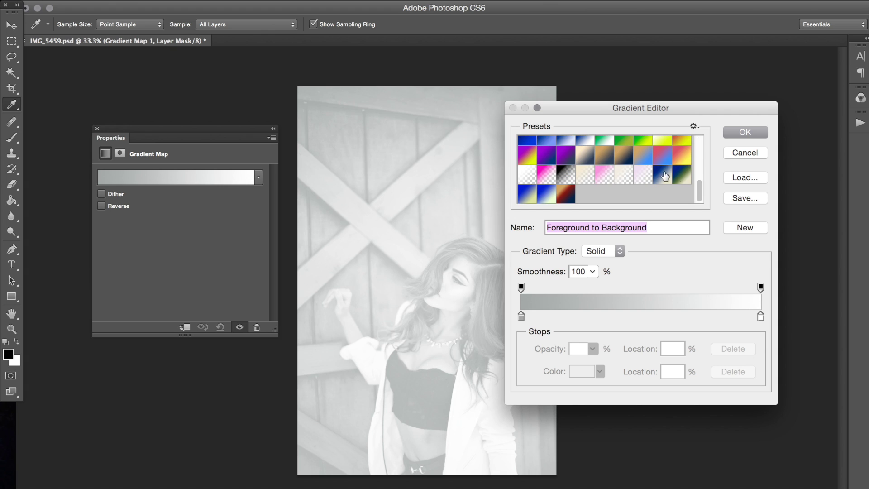
{"action": "left_click", "coordinate": [680, 181]}
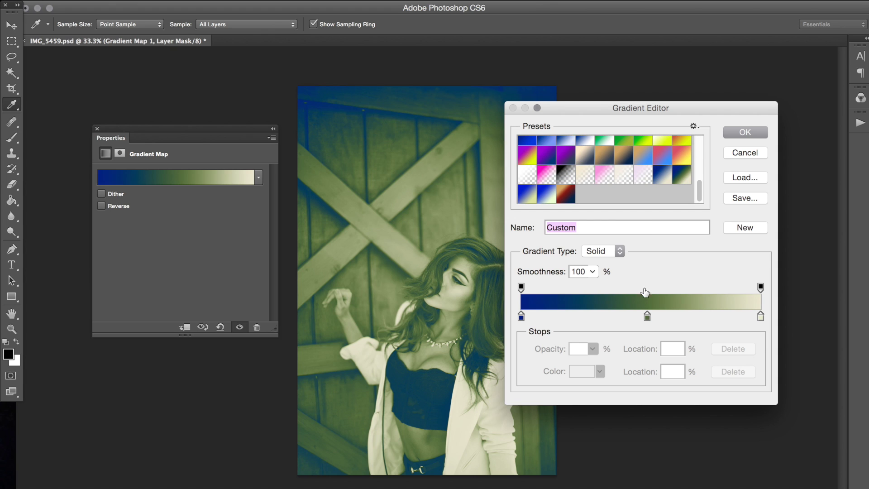
{"action": "left_click", "coordinate": [752, 131]}
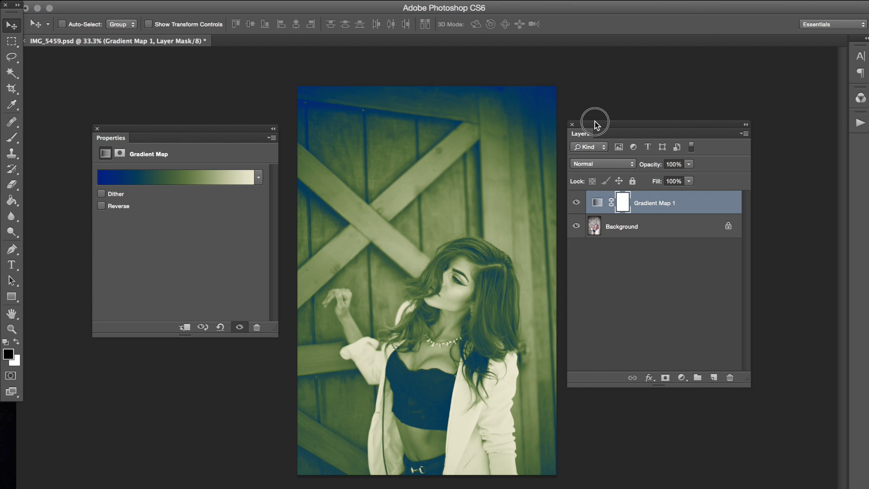
Step: Set Gradient Map 1 to Overlay blend mode and fine-tune its opacity to 42%
{"action": "left_click_drag", "start_coordinate": [594, 121], "coordinate": [568, 122]}
{"action": "left_click", "coordinate": [588, 165]}
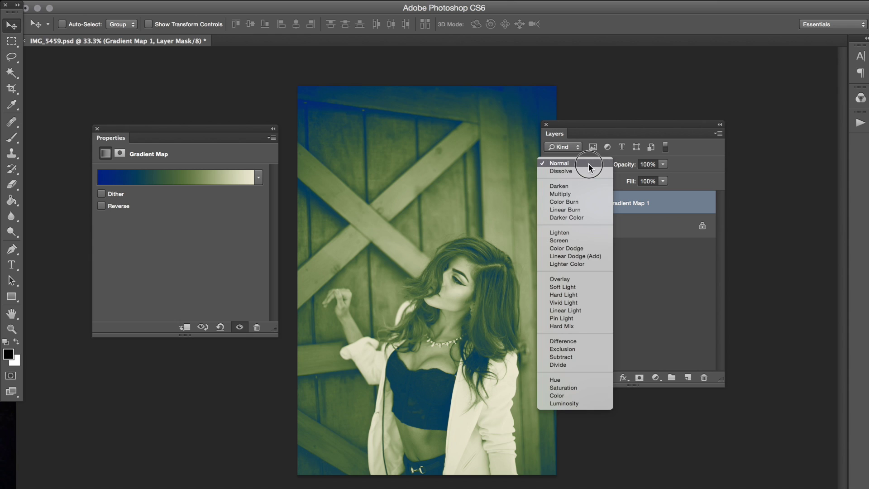
{"action": "left_click", "coordinate": [574, 278]}
{"action": "left_click_drag", "start_coordinate": [623, 164], "coordinate": [594, 164]}
{"action": "left_click", "coordinate": [592, 164]}
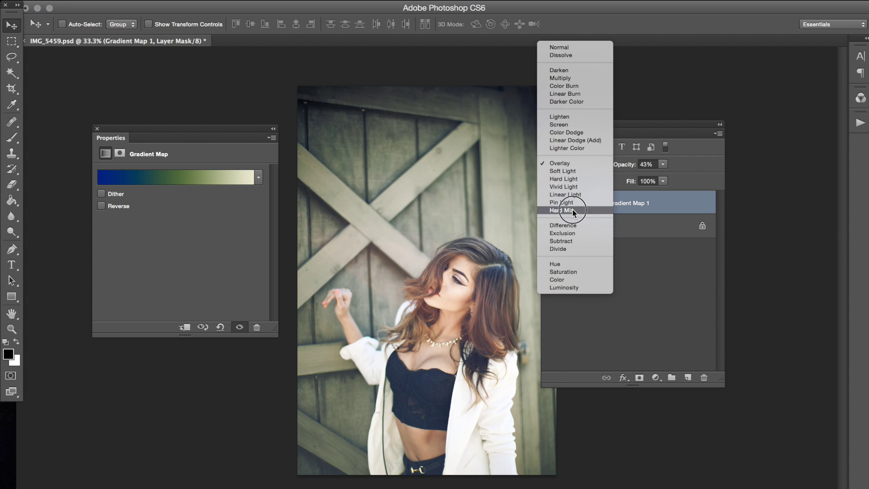
{"action": "left_click", "coordinate": [676, 198]}
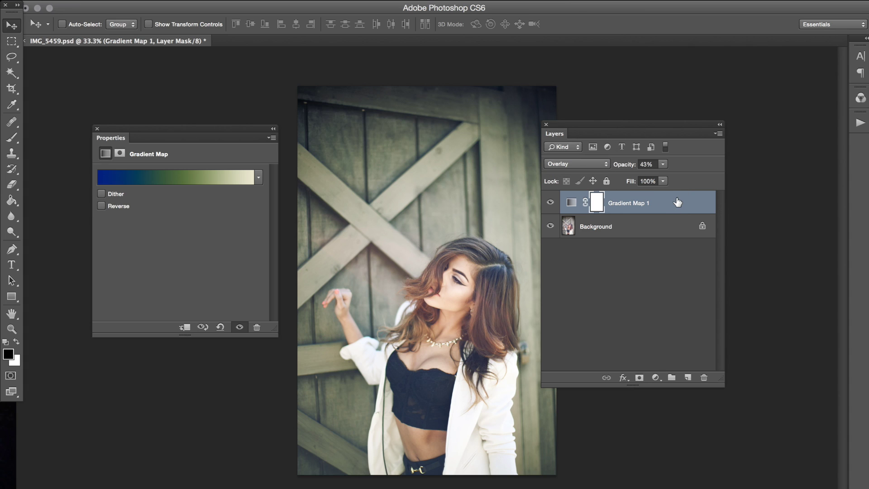
{"action": "left_click_drag", "start_coordinate": [629, 166], "coordinate": [630, 168]}
{"action": "left_click", "coordinate": [185, 1]}
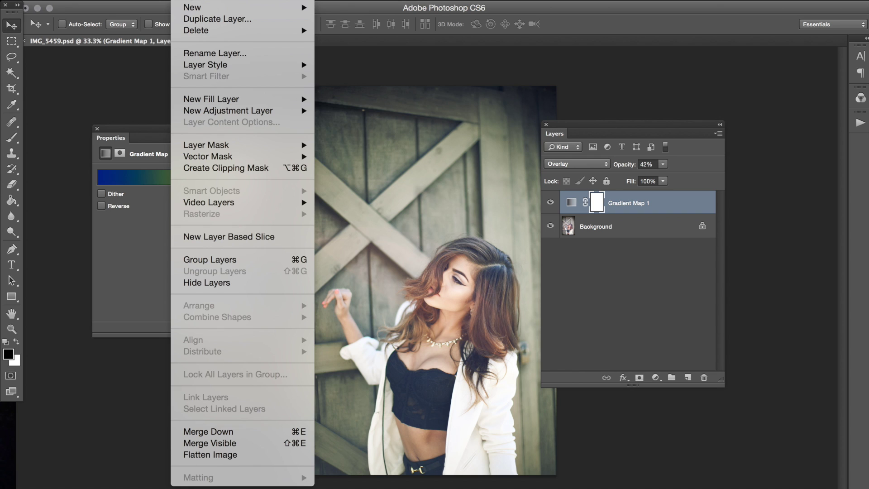
Step: Add a Selective Color adjustment layer and nudge a touch of magenta into the Blacks
{"action": "mouse_move", "coordinate": [286, 112]}
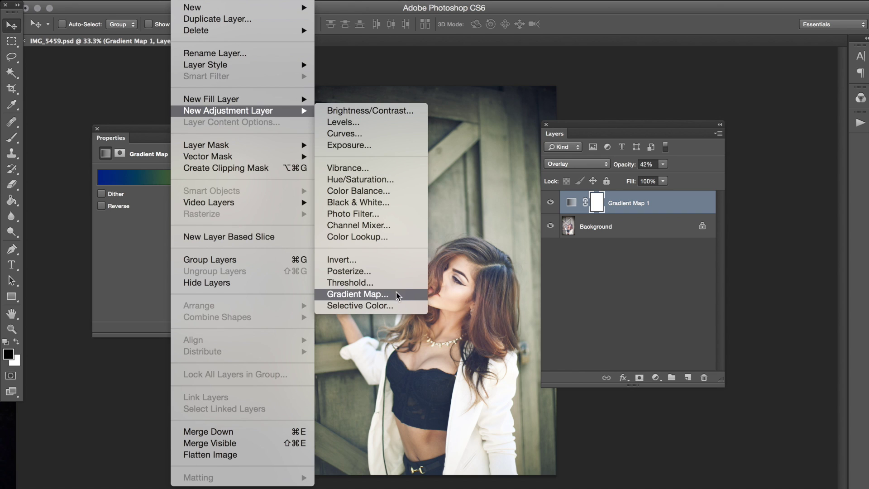
{"action": "left_click", "coordinate": [392, 305]}
{"action": "key", "text": "Return"}
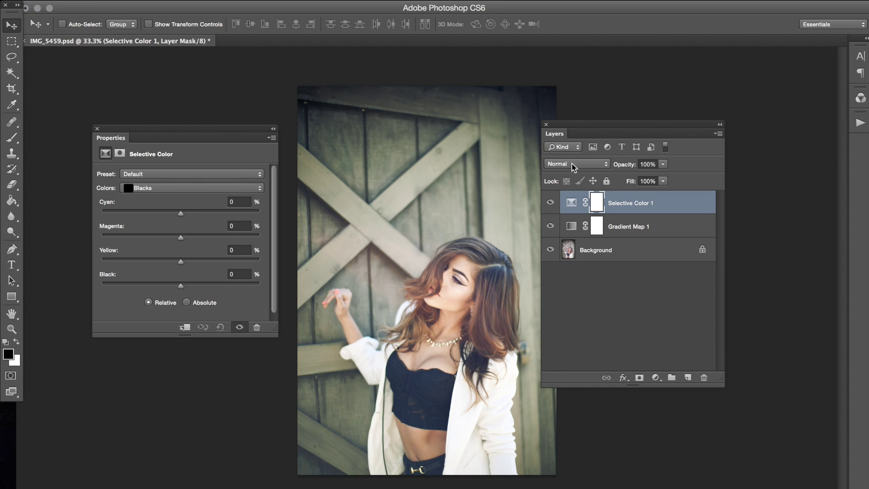
{"action": "left_click", "coordinate": [157, 190]}
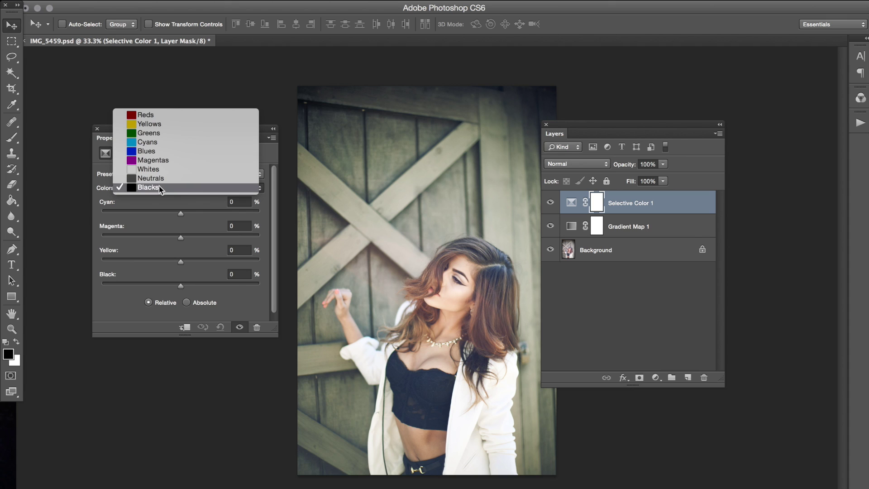
{"action": "left_click", "coordinate": [159, 186]}
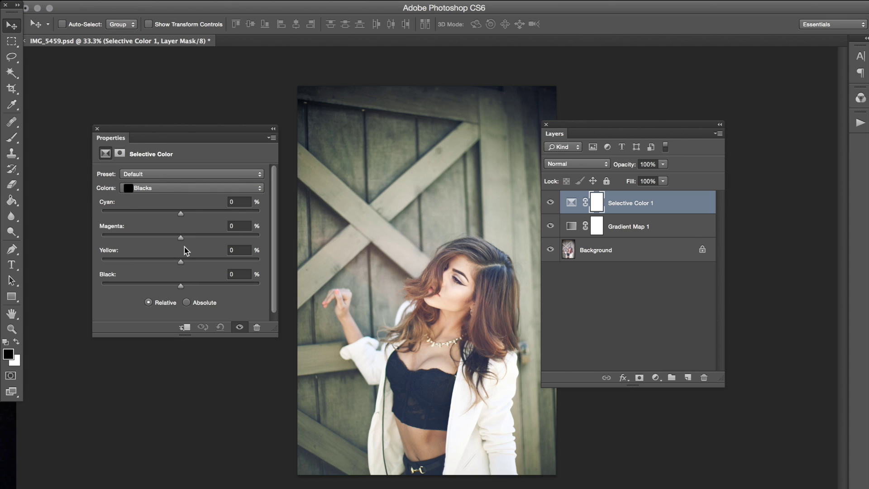
{"action": "left_click_drag", "start_coordinate": [181, 237], "coordinate": [184, 238]}
Step: Warm the Neutrals with Magenta +17, Yellow +11 and Black +1
{"action": "left_click", "coordinate": [180, 189]}
{"action": "left_click", "coordinate": [177, 178]}
{"action": "left_click_drag", "start_coordinate": [186, 238], "coordinate": [194, 237]}
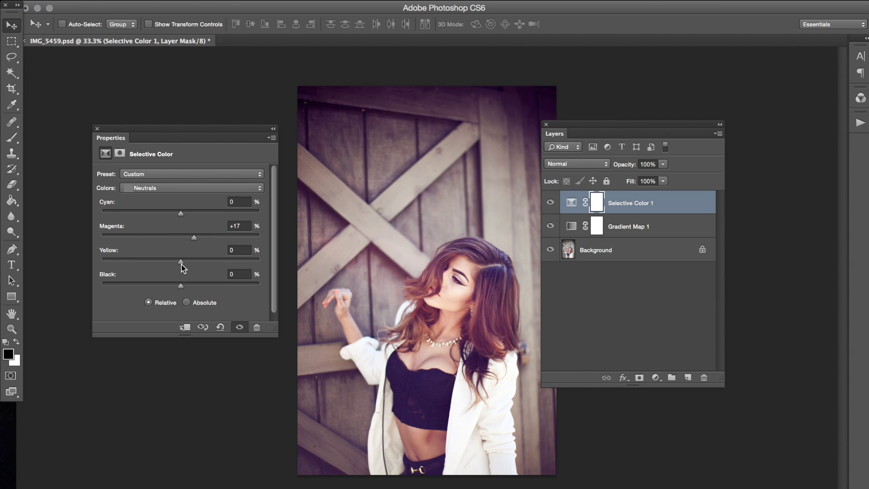
{"action": "left_click_drag", "start_coordinate": [180, 262], "coordinate": [181, 285]}
Step: Set the Selective Color Whites to Cyan 5, Magenta -22, Yellow +2 and Black 7
{"action": "left_click", "coordinate": [189, 186]}
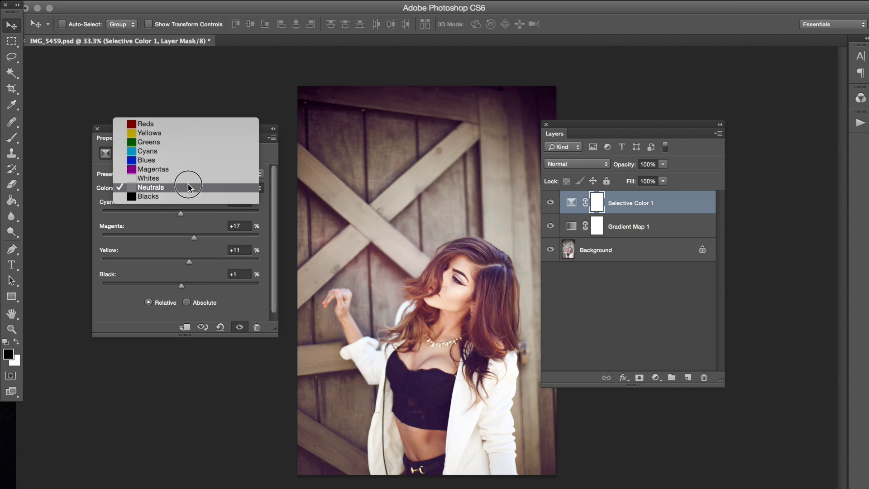
{"action": "left_click", "coordinate": [186, 174]}
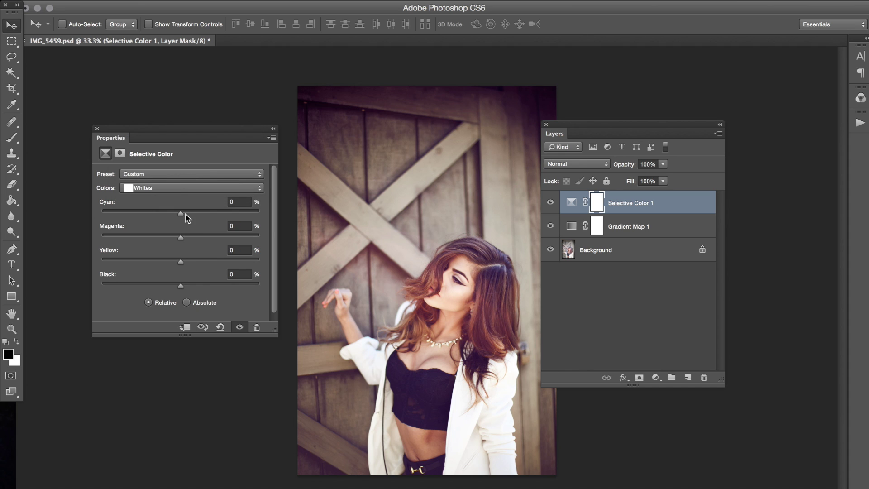
{"action": "left_click", "coordinate": [232, 201]}
{"action": "type", "text": "5"}
{"action": "left_click", "coordinate": [238, 226]}
{"action": "type", "text": "-22"}
{"action": "left_click", "coordinate": [240, 249]}
{"action": "type", "text": "+2"}
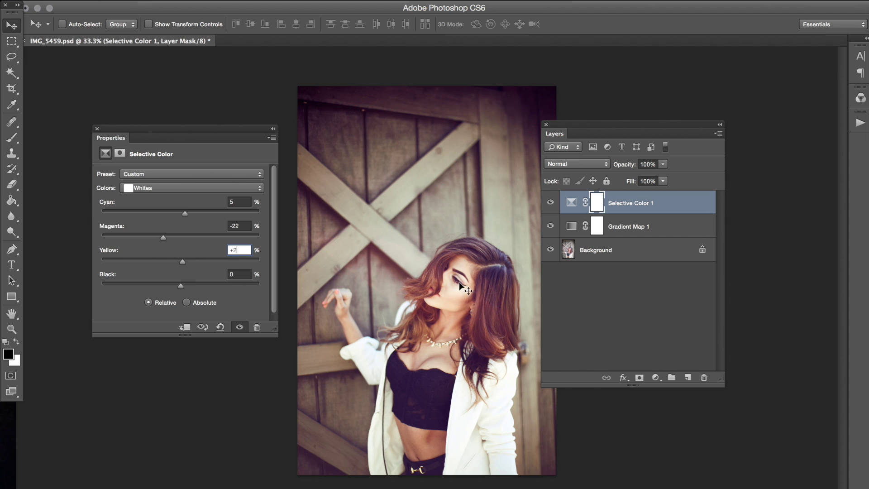
{"action": "left_click", "coordinate": [244, 278]}
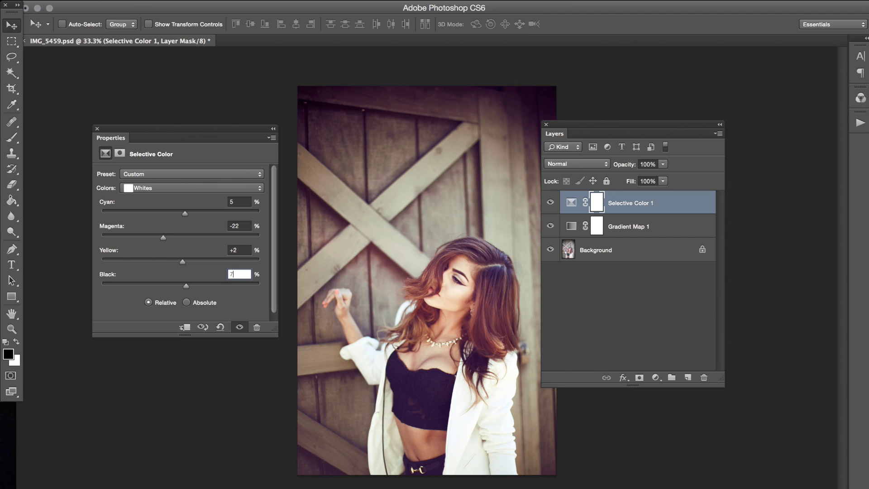
Step: Toggle Selective Color 1 off and on to compare the portrait with and without it
{"action": "left_click", "coordinate": [551, 202]}
{"action": "left_click", "coordinate": [551, 202]}
{"action": "left_click_drag", "start_coordinate": [576, 126], "coordinate": [596, 144]}
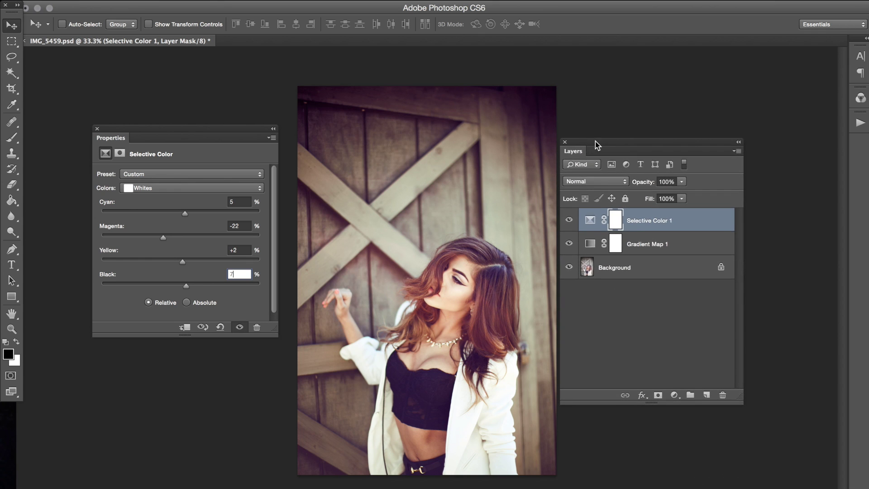
{"action": "left_click", "coordinate": [569, 220]}
{"action": "left_click", "coordinate": [568, 220]}
Step: Add a Black & White adjustment layer with Tint enabled, blended in Soft Light
{"action": "left_click", "coordinate": [184, 0]}
{"action": "mouse_move", "coordinate": [301, 111]}
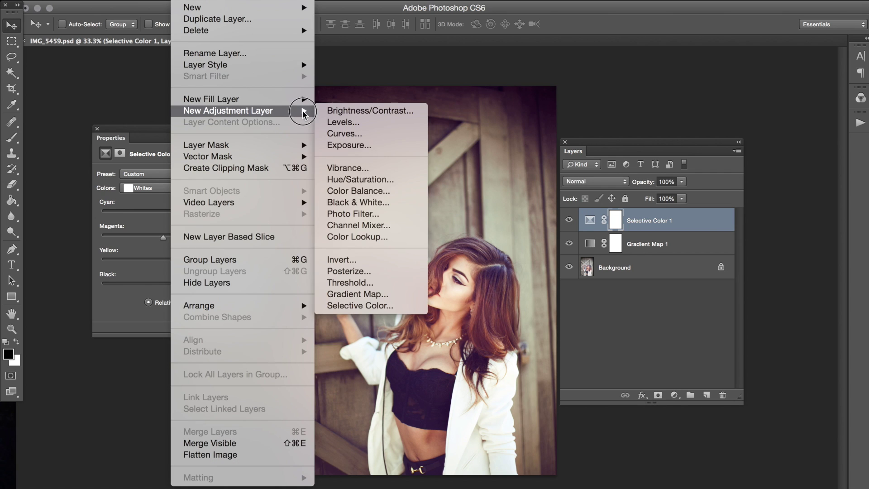
{"action": "left_click", "coordinate": [368, 207]}
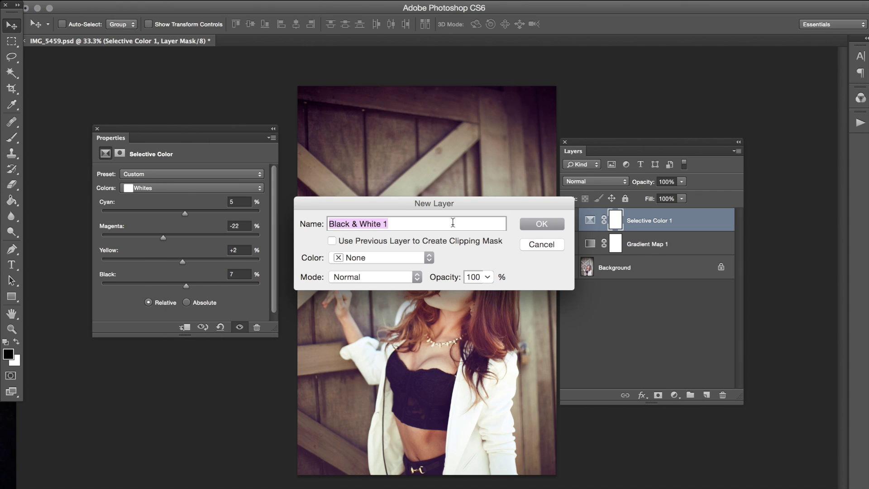
{"action": "key", "text": "Return"}
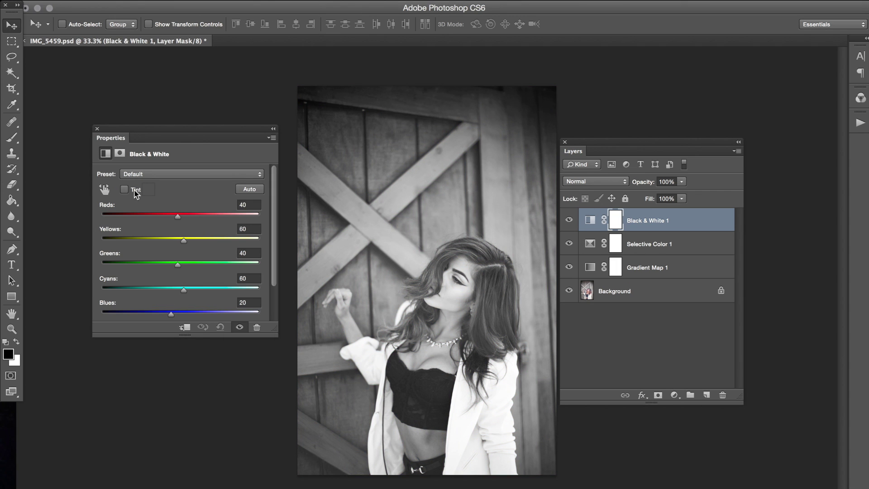
{"action": "left_click", "coordinate": [125, 189]}
{"action": "left_click", "coordinate": [613, 182]}
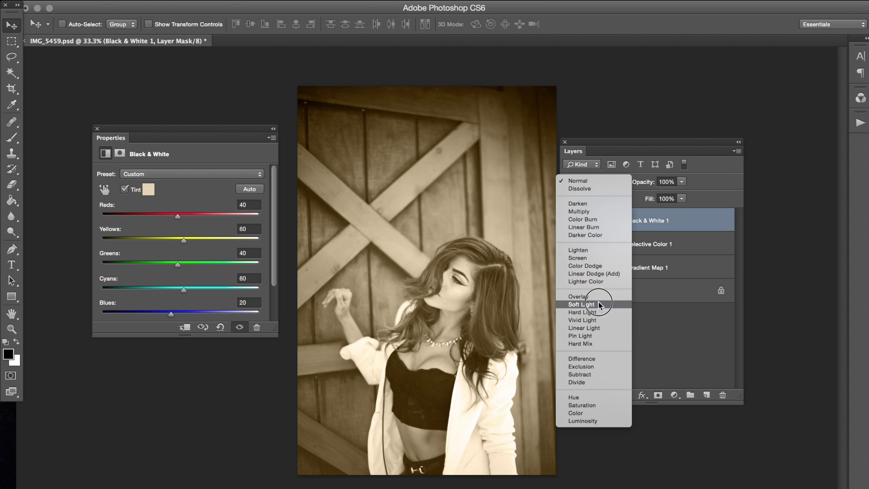
{"action": "left_click", "coordinate": [590, 305]}
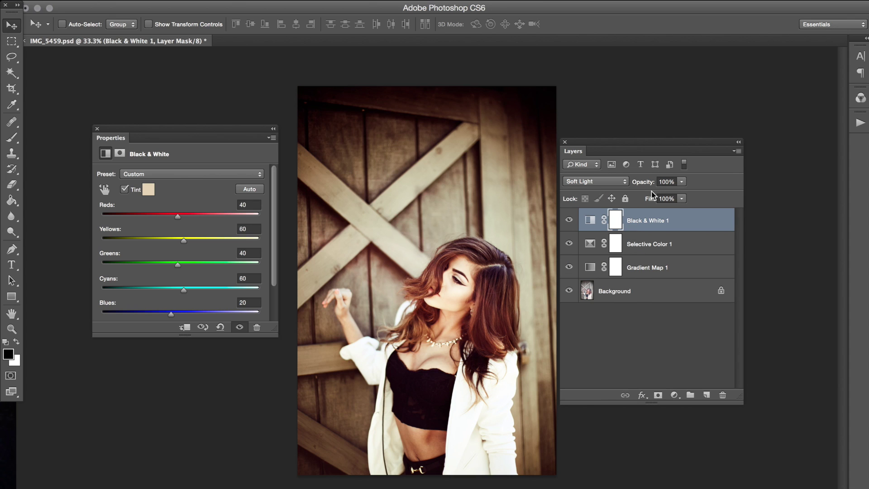
Step: Add a Color Balance adjustment layer and set Midtones yellow–blue to +6
{"action": "left_click", "coordinate": [186, 0]}
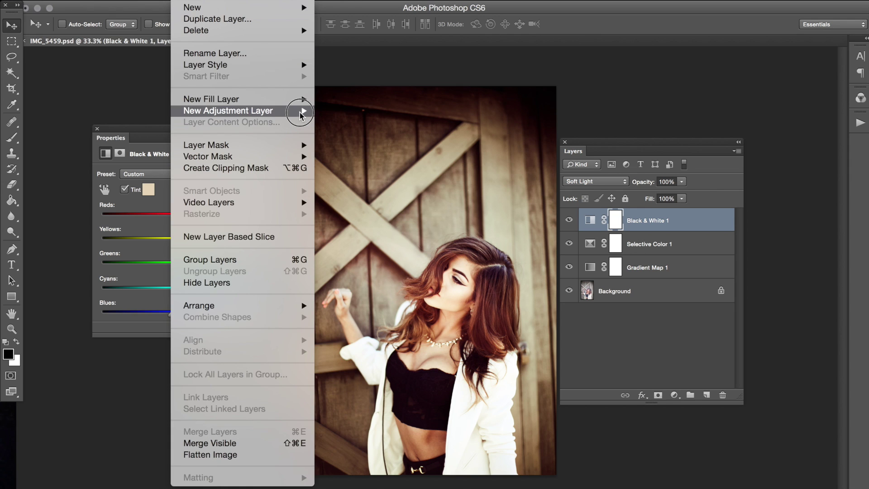
{"action": "mouse_move", "coordinate": [311, 117]}
{"action": "left_click", "coordinate": [360, 191]}
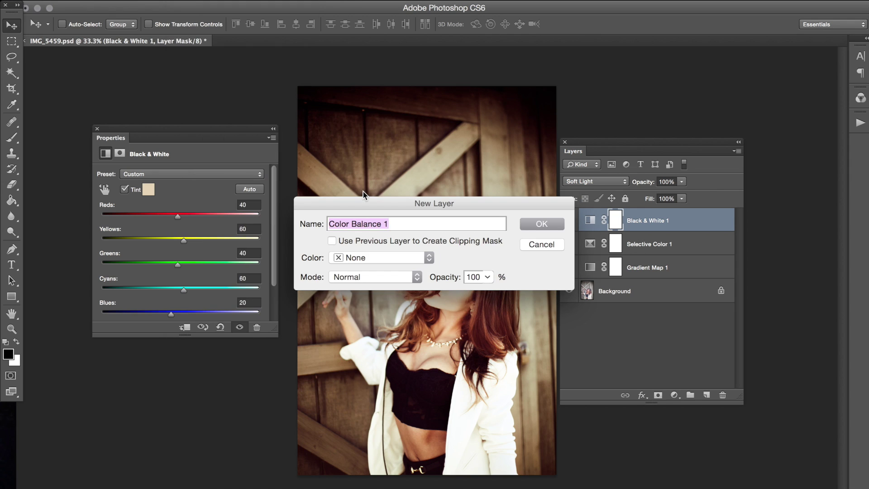
{"action": "key", "text": "Return"}
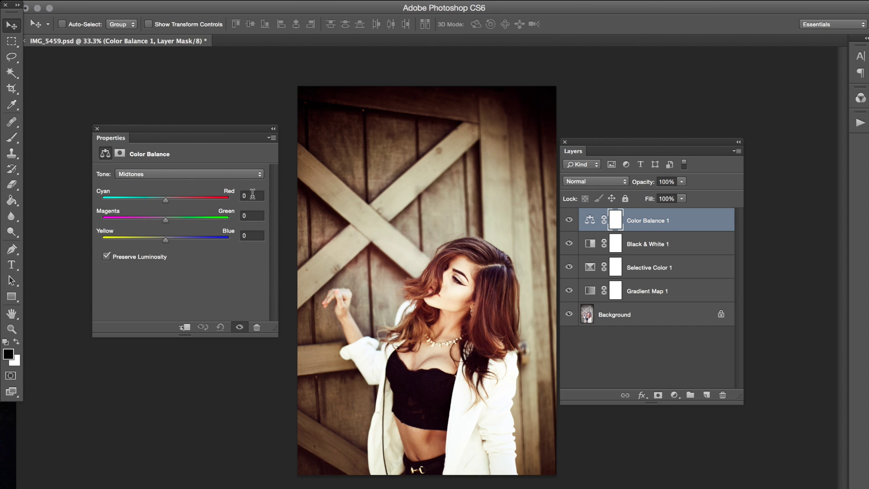
{"action": "left_click", "coordinate": [252, 234]}
{"action": "type", "text": "6"}
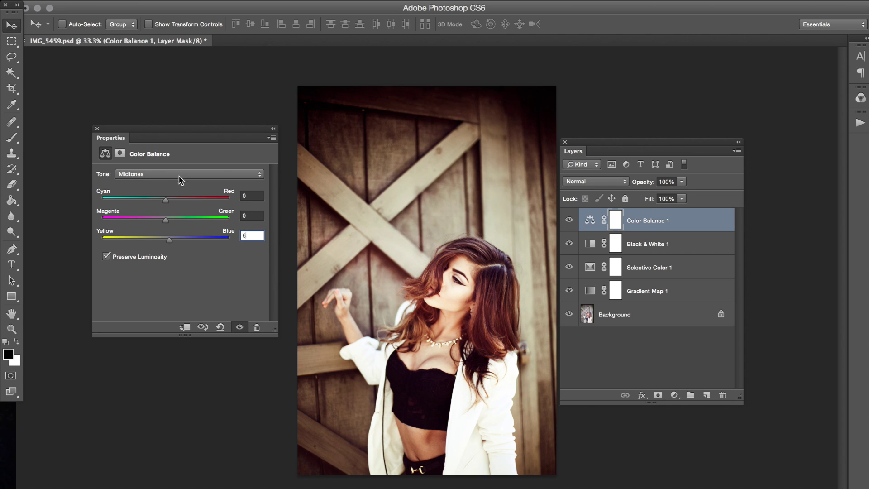
Step: Set the Highlights magenta–green value to -5
{"action": "left_click", "coordinate": [180, 176]}
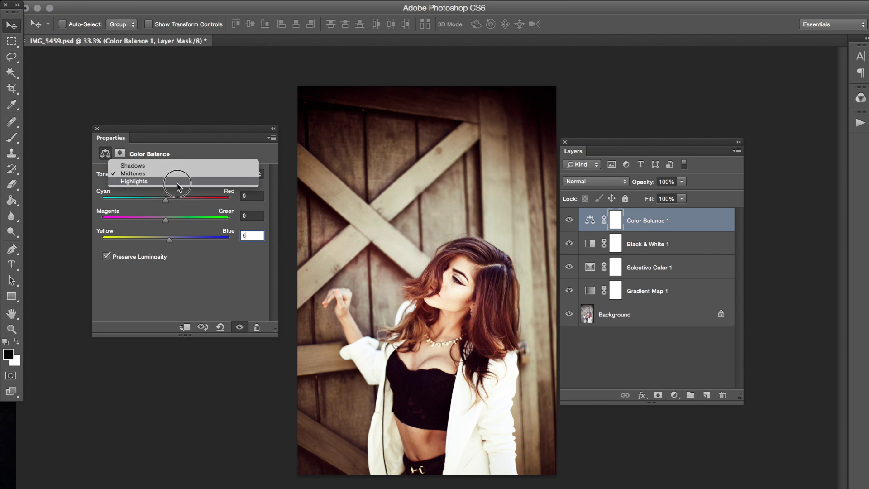
{"action": "left_click", "coordinate": [177, 182]}
{"action": "left_click", "coordinate": [250, 215]}
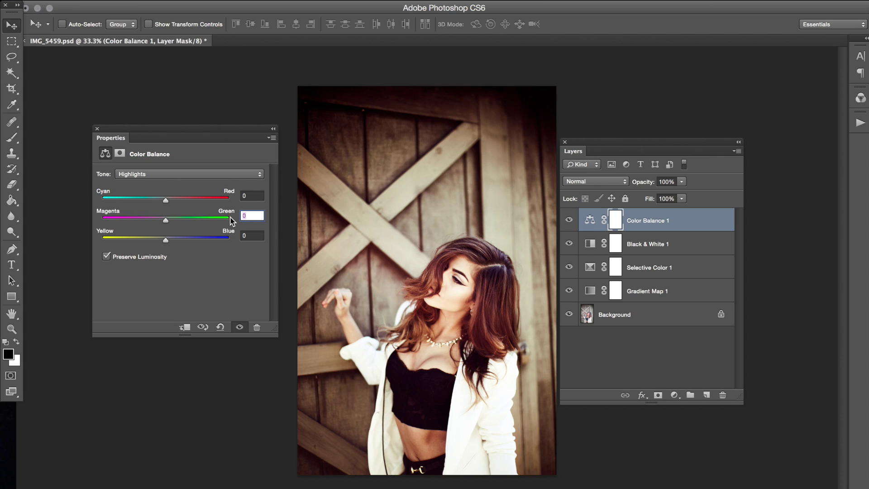
{"action": "type", "text": "-5"}
Step: Set the Shadows to Red +8, Green -10 and Blue -30
{"action": "left_click", "coordinate": [231, 175]}
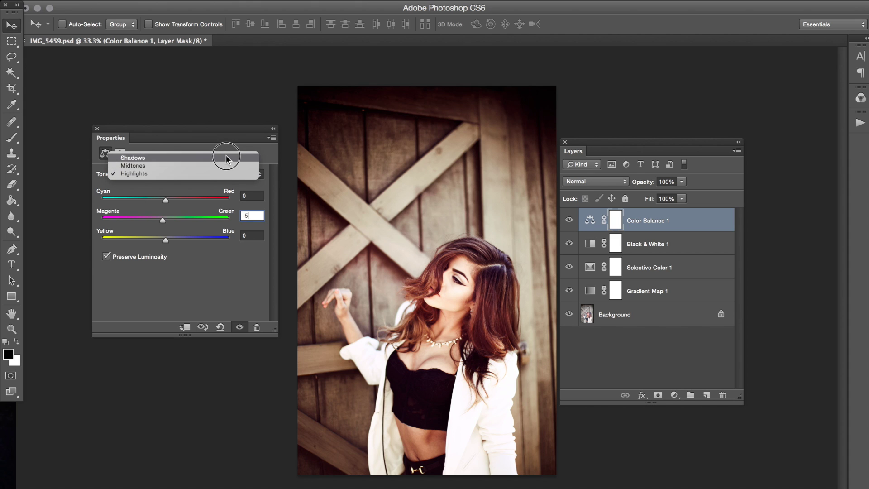
{"action": "left_click", "coordinate": [226, 156]}
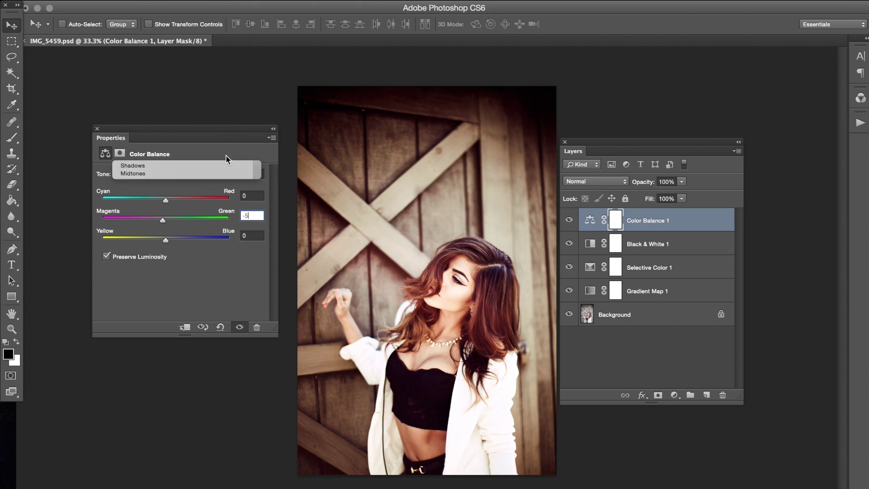
{"action": "left_click", "coordinate": [256, 192]}
{"action": "type", "text": "8"}
{"action": "key", "text": "Tab"}
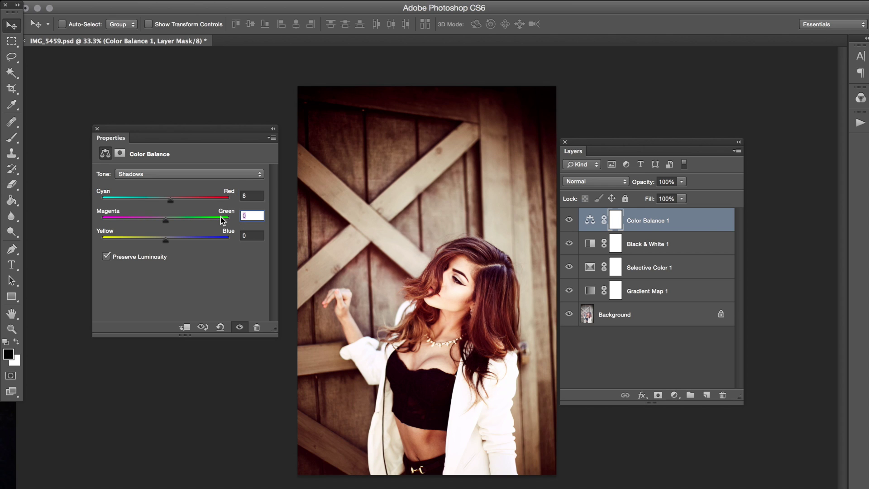
{"action": "type", "text": "-10"}
{"action": "left_click", "coordinate": [253, 235]}
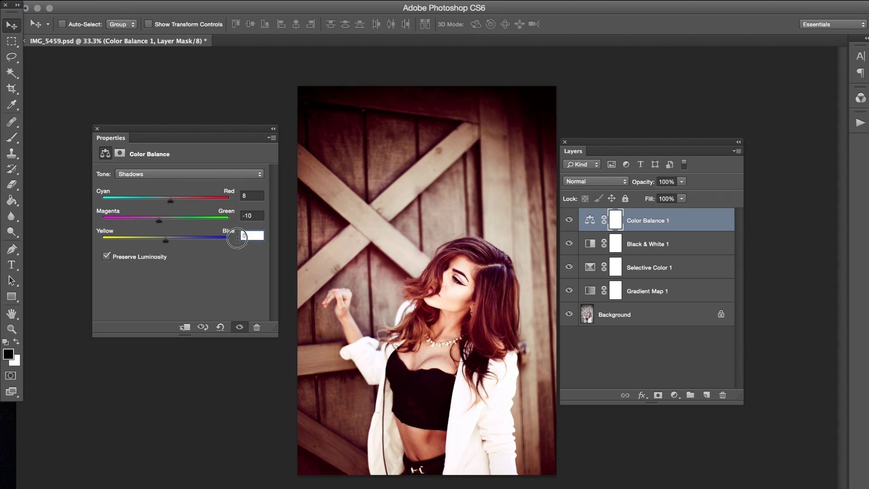
{"action": "type", "text": "-30"}
Step: Toggle Color Balance 1 off and on twice to compare its effect
{"action": "left_click", "coordinate": [569, 220]}
{"action": "left_click", "coordinate": [569, 220]}
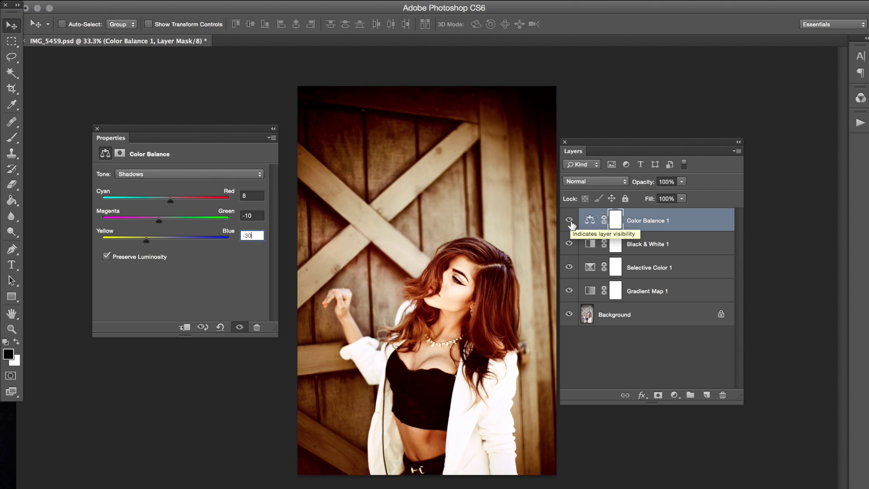
{"action": "left_click", "coordinate": [568, 220]}
{"action": "left_click", "coordinate": [569, 219]}
Step: Lower Color Balance 1's opacity to 60%
{"action": "left_click_drag", "start_coordinate": [645, 183], "coordinate": [627, 188]}
{"action": "left_click_drag", "start_coordinate": [643, 185], "coordinate": [636, 183]}
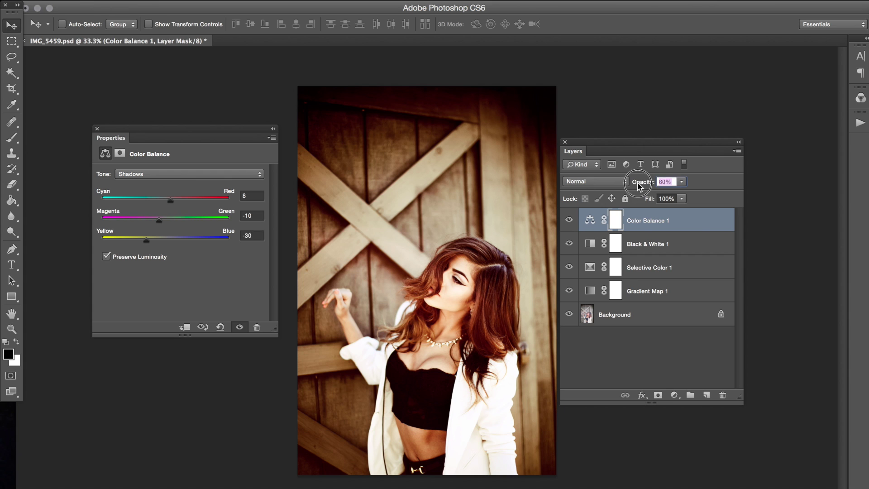
{"action": "left_click", "coordinate": [569, 244]}
{"action": "left_click", "coordinate": [568, 243]}
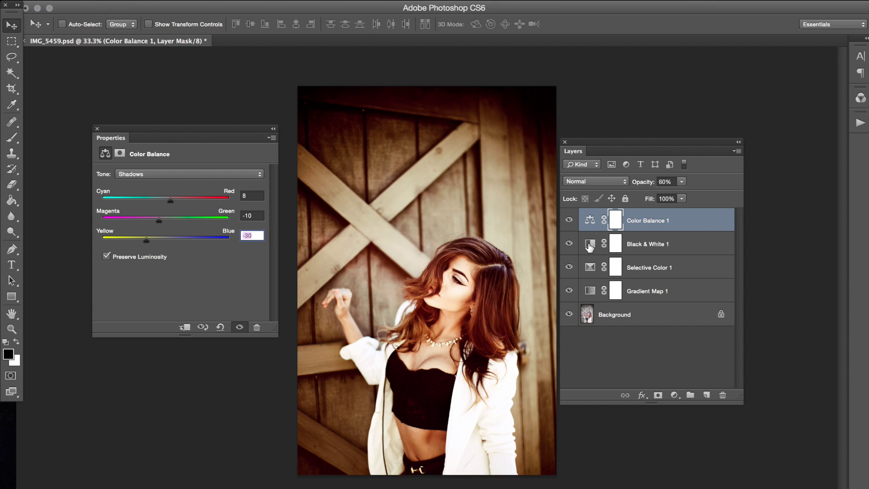
Step: Reduce the Black & White 1 layer's opacity to about 56%, comparing it on and off
{"action": "left_click", "coordinate": [589, 243]}
{"action": "left_click", "coordinate": [637, 182]}
{"action": "left_click_drag", "start_coordinate": [637, 182], "coordinate": [631, 181]}
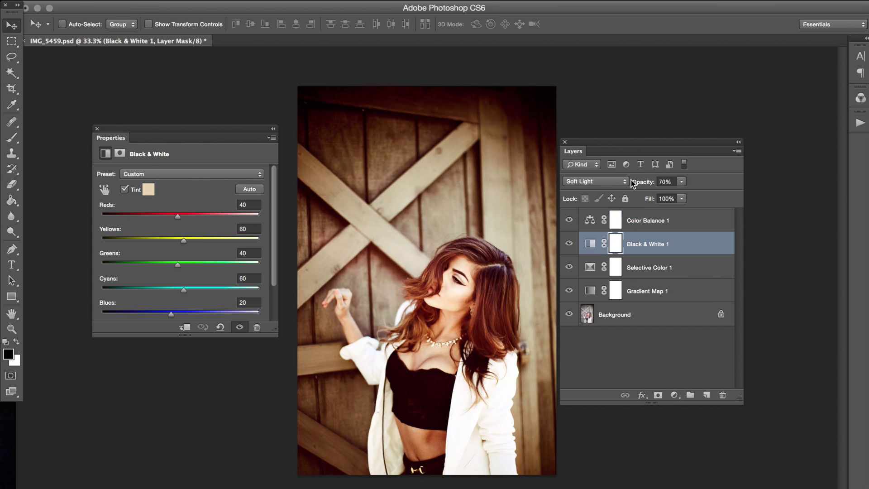
{"action": "left_click", "coordinate": [569, 244]}
{"action": "left_click", "coordinate": [569, 244]}
{"action": "left_click_drag", "start_coordinate": [651, 184], "coordinate": [674, 189]}
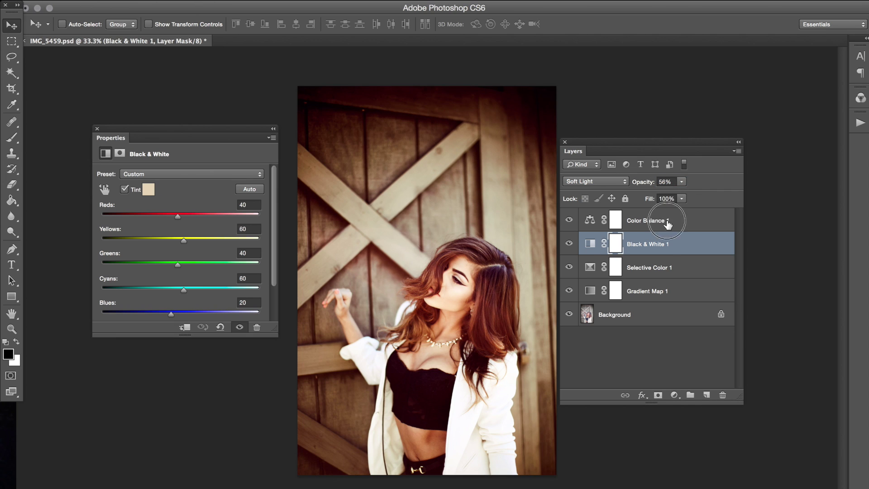
{"action": "left_click", "coordinate": [667, 222]}
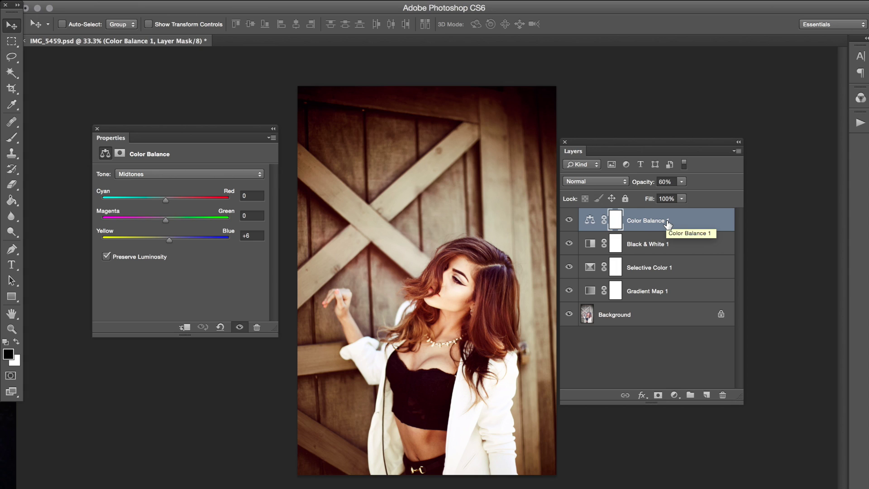